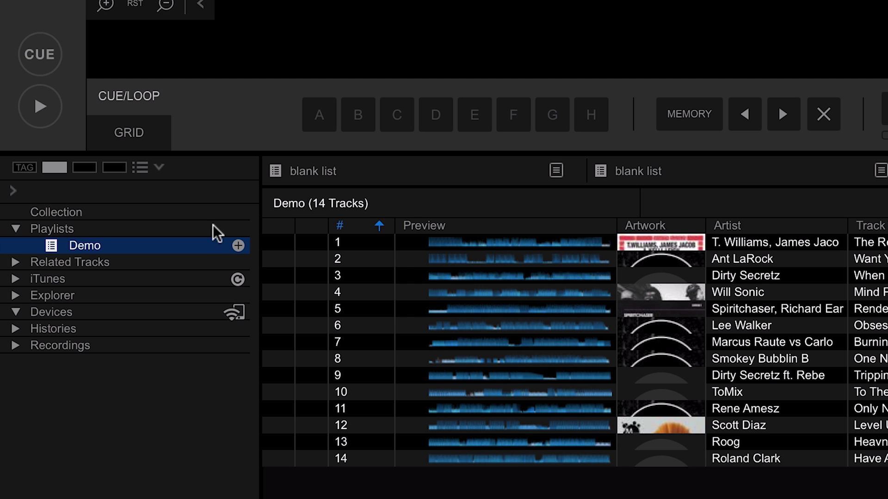
Create a new playlist named "Important Gig" under Playlists
{"action": "left_click", "coordinate": [128, 238]}
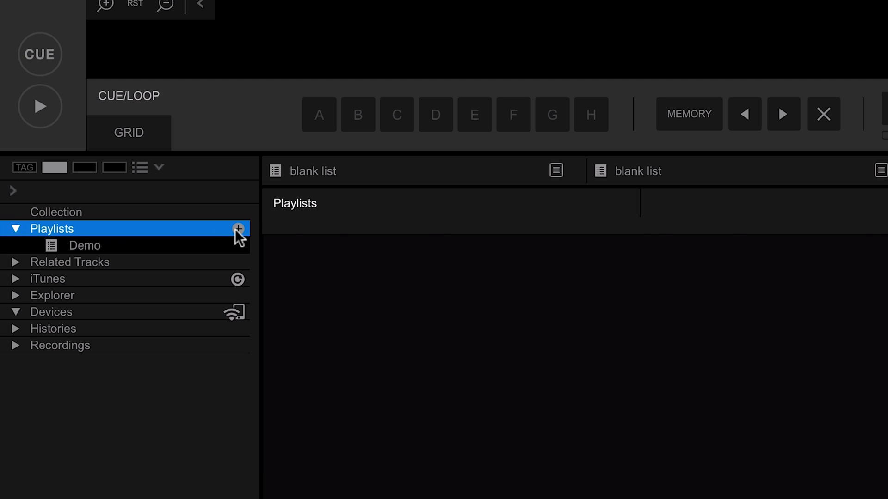
{"action": "left_click", "coordinate": [131, 238]}
{"action": "type", "text": "Gi"}
{"action": "key", "text": "BackSpace"}
{"action": "key", "text": "BackSpace"}
{"action": "type", "text": "Important Gig"}
{"action": "key", "text": "Return"}
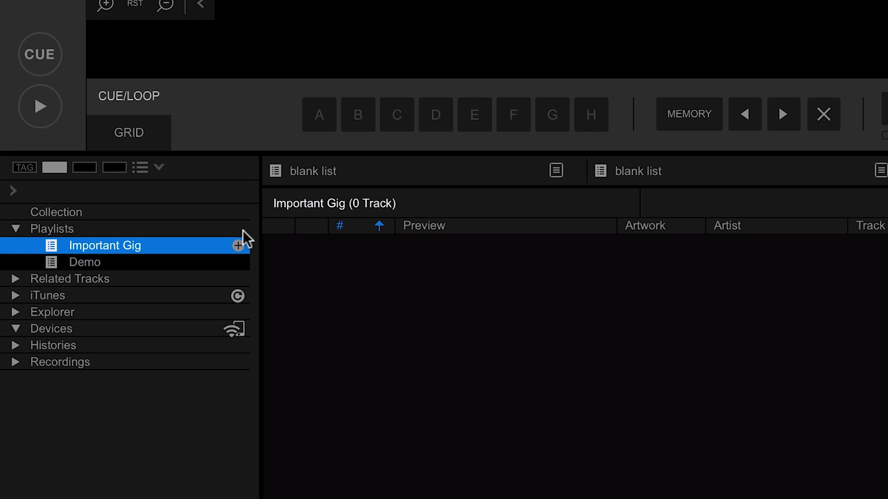
Add another playlist named "Big Venue" under Playlists
{"action": "left_click", "coordinate": [240, 231]}
{"action": "left_click", "coordinate": [238, 229]}
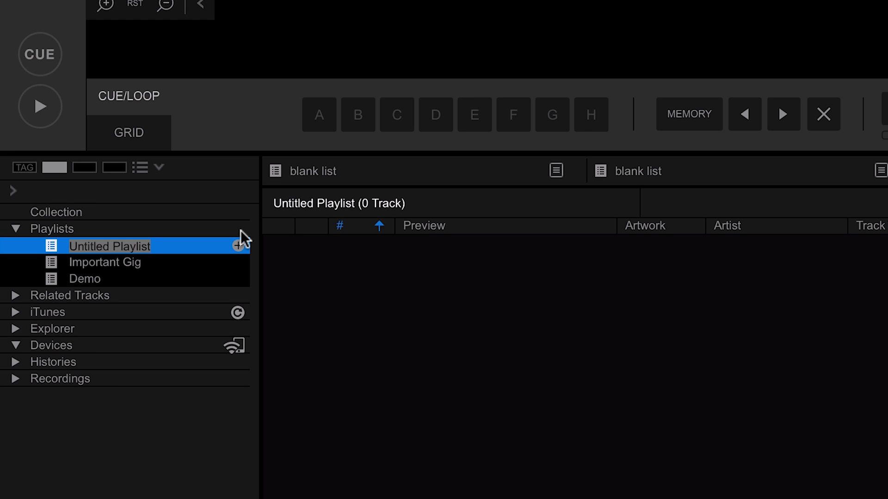
{"action": "type", "text": "Big Venue"}
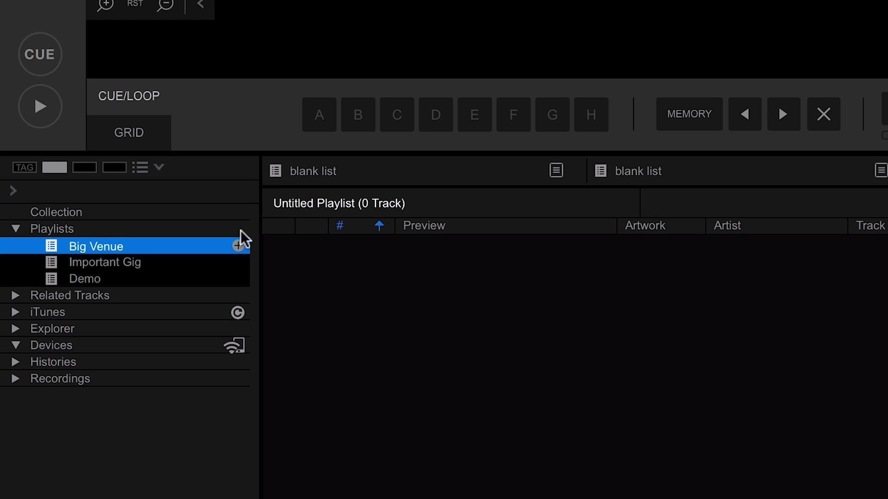
{"action": "key", "text": "Return"}
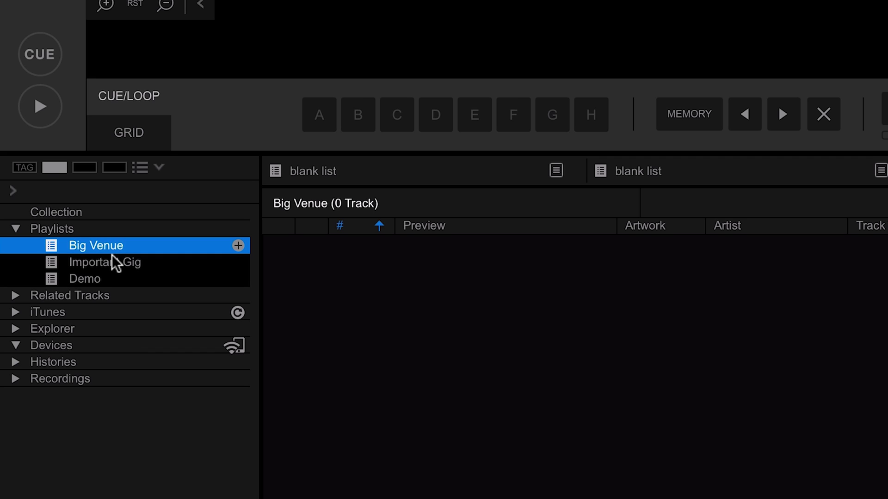
Open the Demo playlist and move the track One Night In Paris to the first position
{"action": "left_click", "coordinate": [95, 282]}
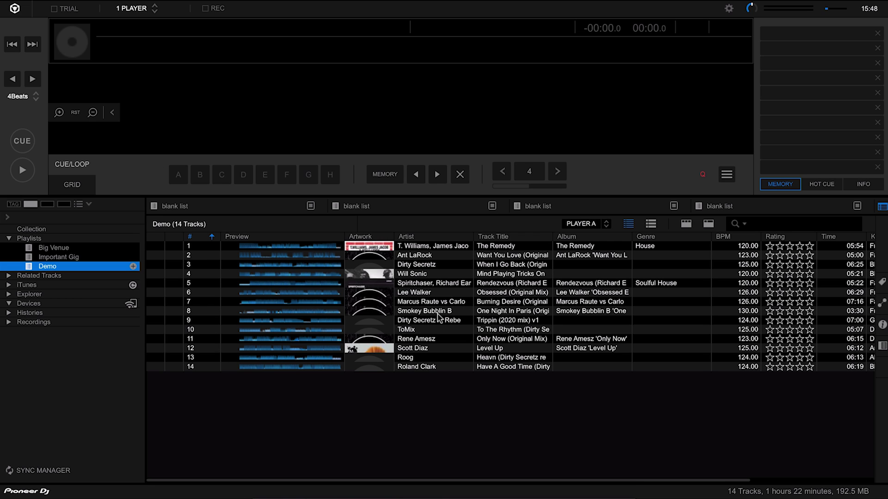
{"action": "left_click_drag", "start_coordinate": [437, 314], "coordinate": [435, 243]}
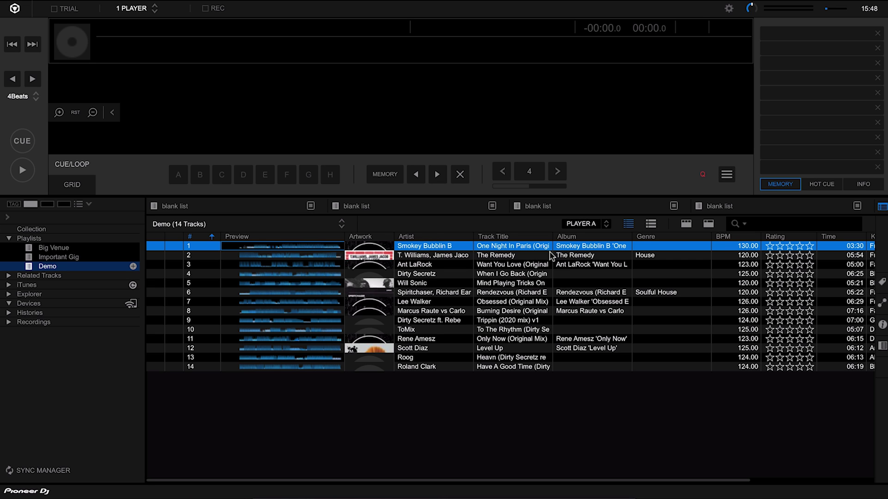
Sort the Demo playlist by Date Added in descending order and move that column between Album and Genre
{"action": "scroll", "coordinate": [549, 257], "scroll_direction": "right", "scroll_amount": 5}
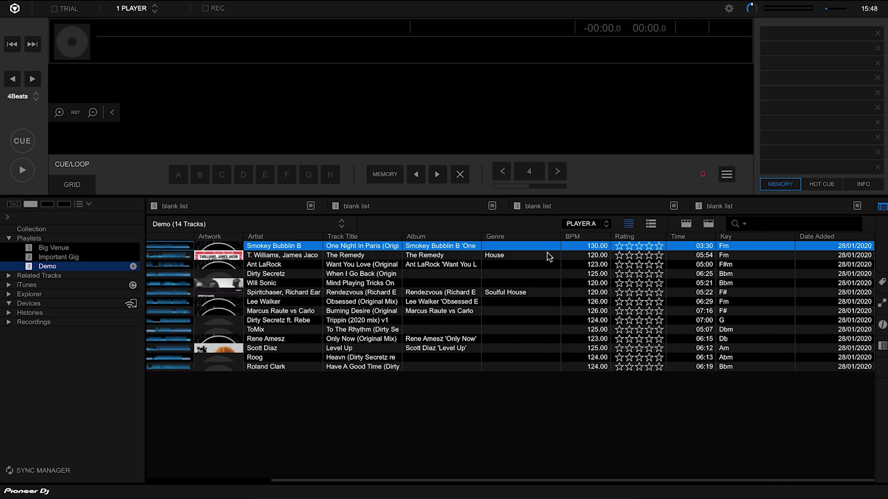
{"action": "left_click", "coordinate": [821, 237]}
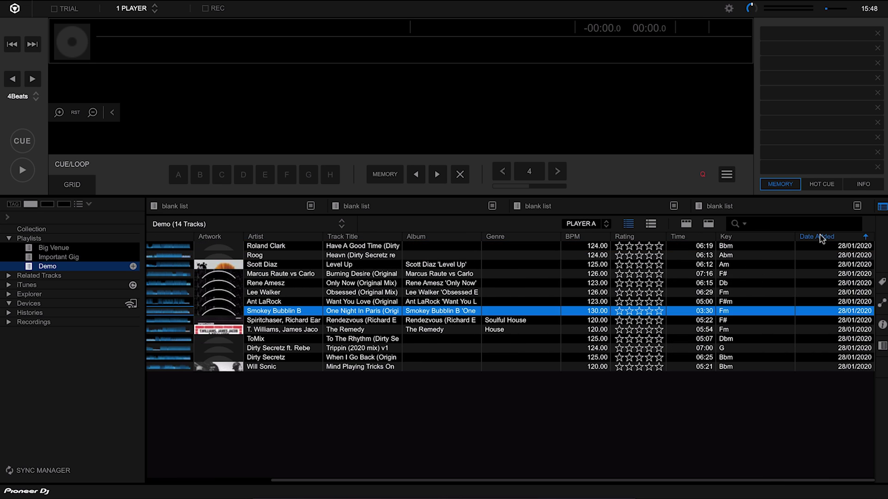
{"action": "left_click", "coordinate": [820, 237]}
{"action": "left_click_drag", "start_coordinate": [800, 239], "coordinate": [500, 243]}
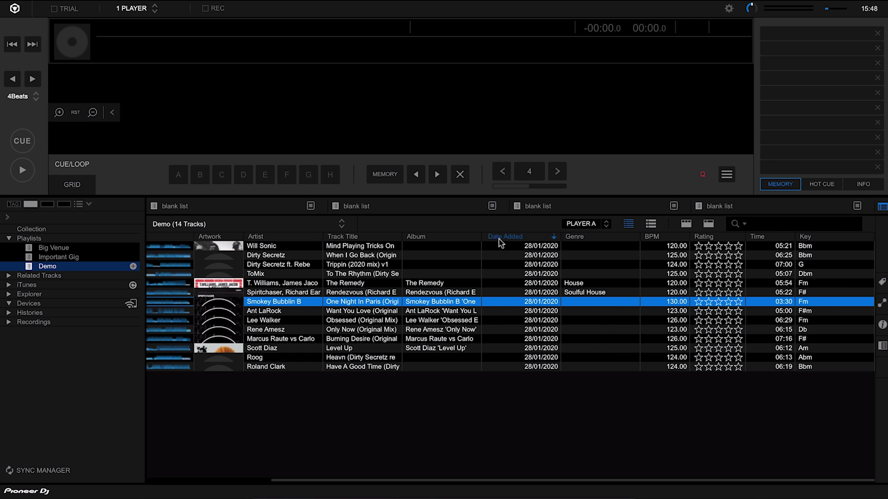
{"action": "scroll", "coordinate": [523, 273], "scroll_direction": "left", "scroll_amount": 5}
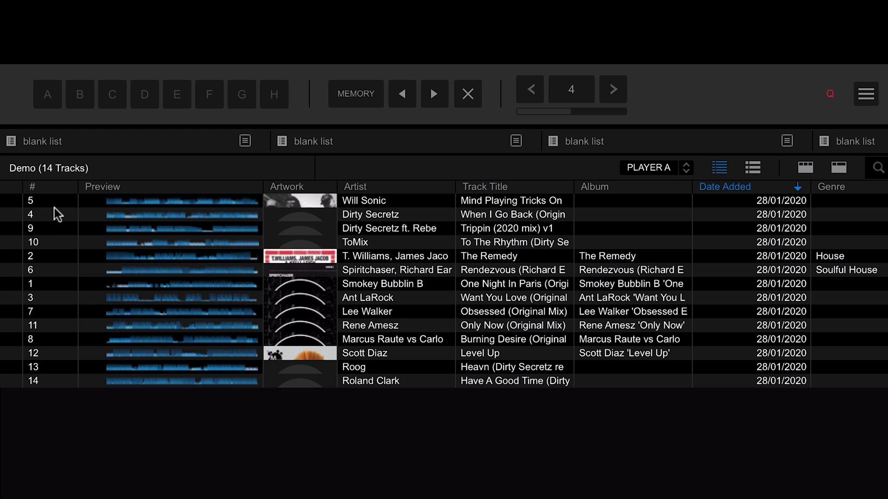
Renumber the track order to match the current date sorting and sort the playlist by track number ascending
{"action": "right_click", "coordinate": [181, 184]}
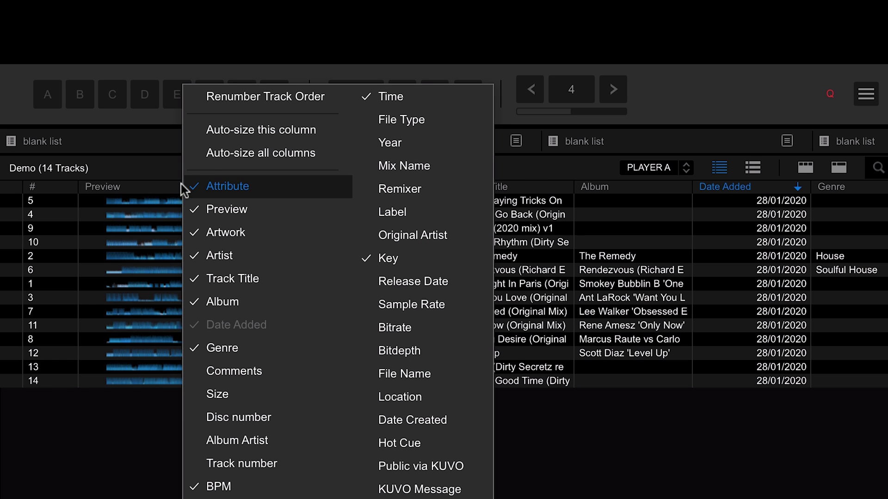
{"action": "left_click", "coordinate": [262, 101]}
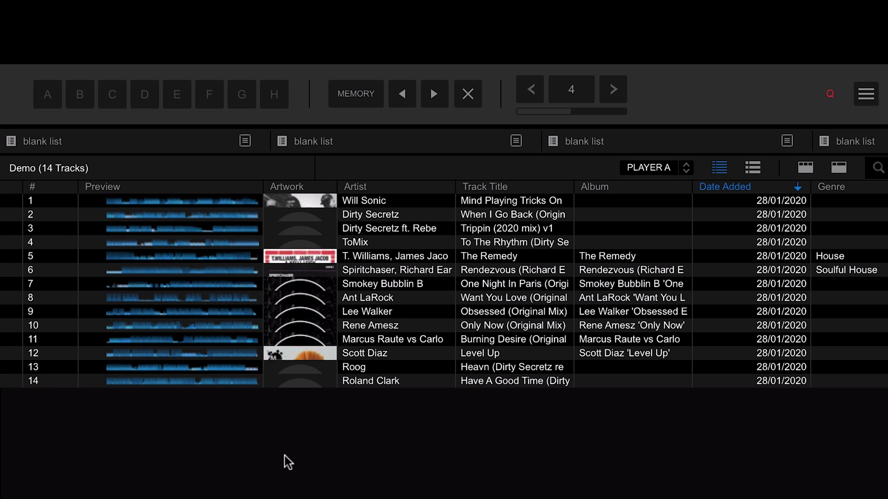
{"action": "left_click", "coordinate": [33, 187]}
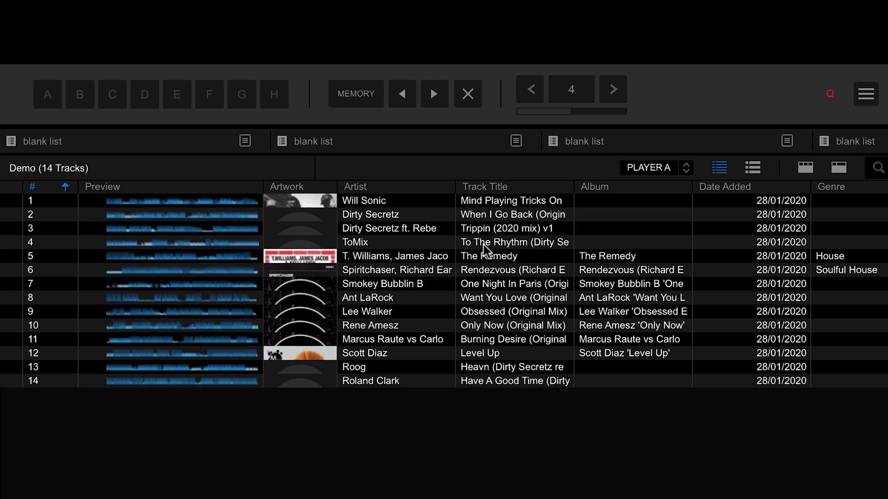
Reorder the Demo playlist so The Remedy is track 1 and One Night In Paris is track 2
{"action": "left_click_drag", "start_coordinate": [432, 258], "coordinate": [389, 193]}
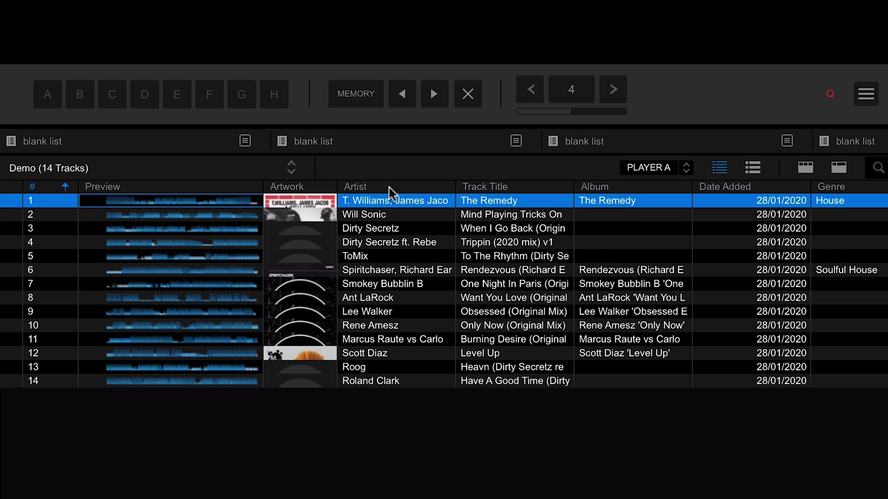
{"action": "left_click_drag", "start_coordinate": [390, 281], "coordinate": [382, 201]}
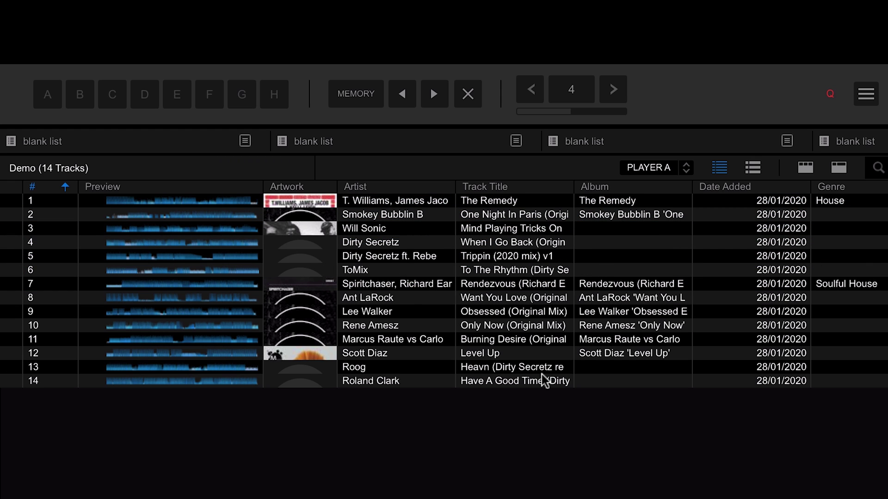
Remove tracks 2 through 14 from the Demo playlist, leaving only The Remedy
{"action": "left_click", "coordinate": [534, 386]}
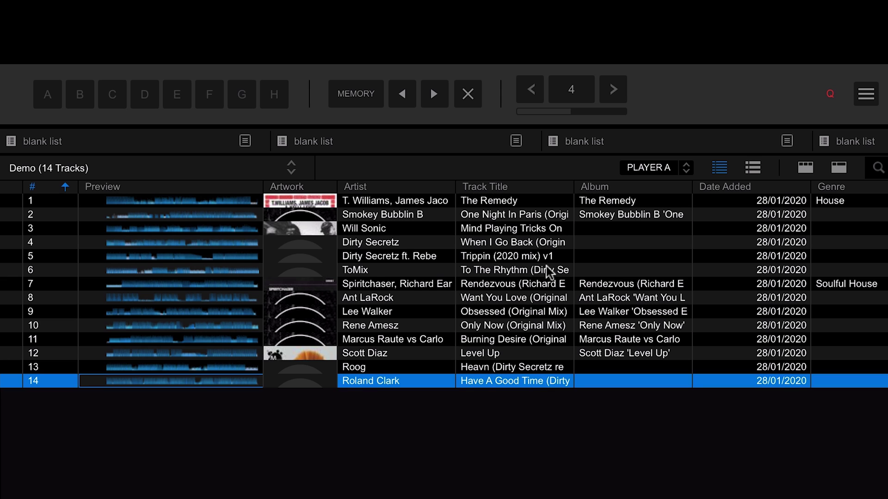
{"action": "left_click", "coordinate": [536, 215], "text": "shift"}
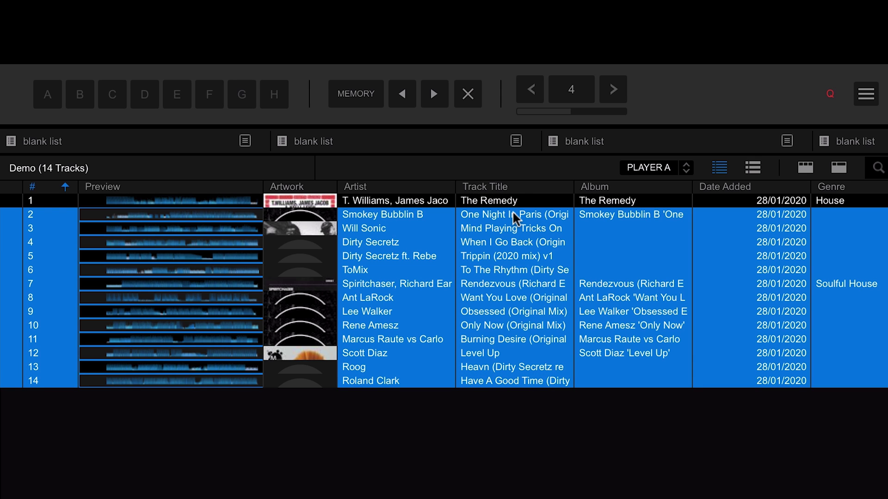
{"action": "right_click", "coordinate": [513, 214]}
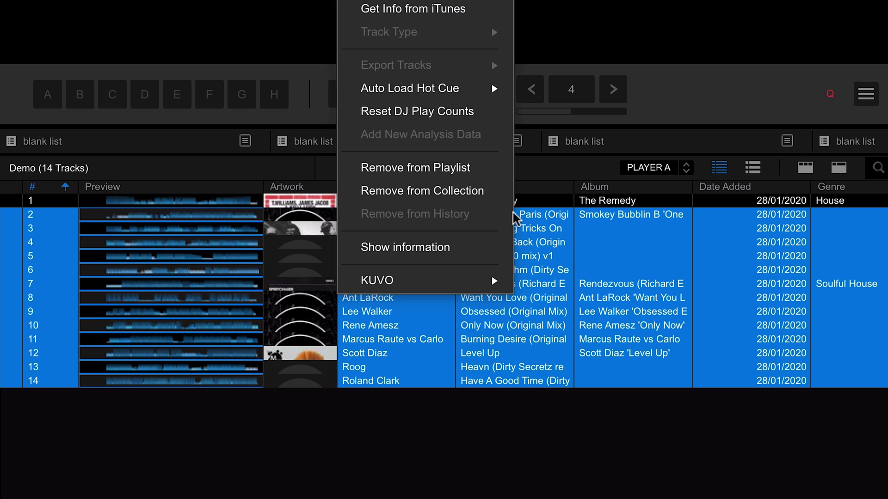
{"action": "left_click", "coordinate": [464, 174]}
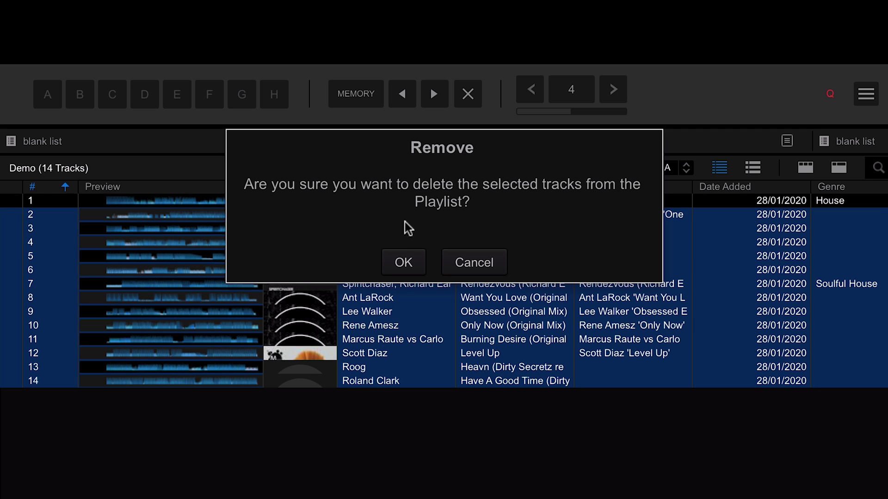
{"action": "left_click", "coordinate": [407, 262]}
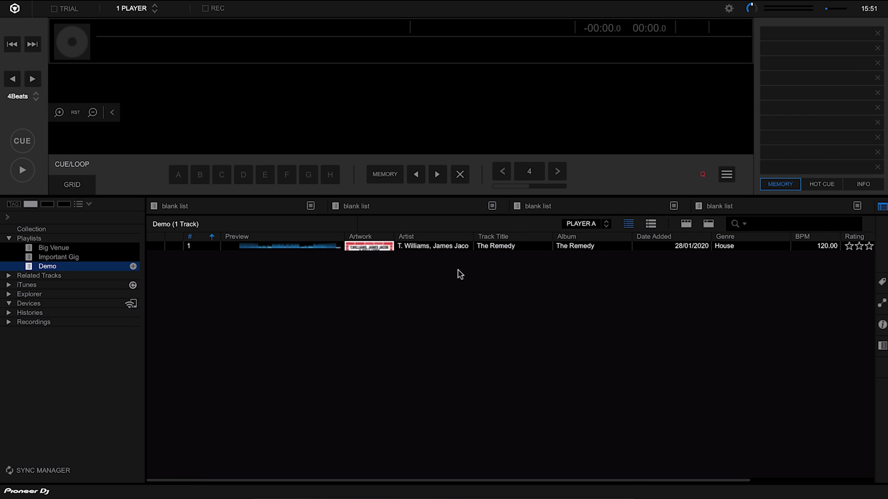
Move the Key column between Track Title and Album in the track list
{"action": "scroll", "coordinate": [457, 270], "scroll_direction": "right", "scroll_amount": 5}
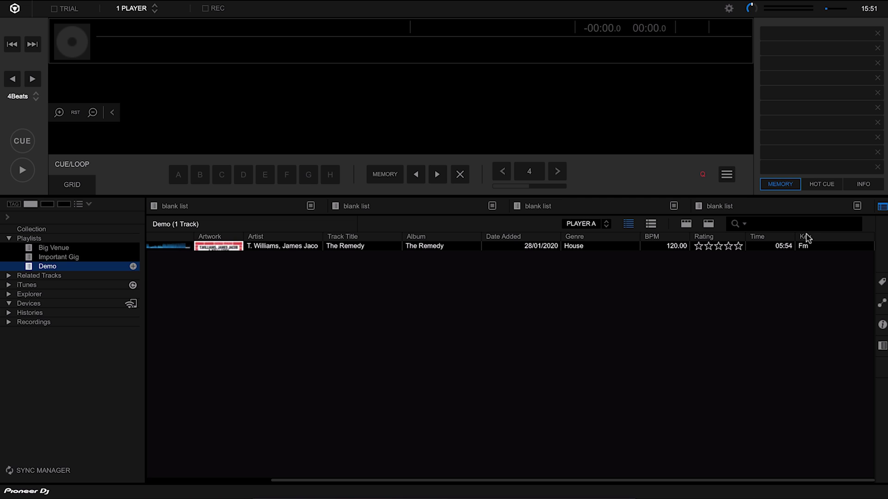
{"action": "left_click_drag", "start_coordinate": [806, 240], "coordinate": [410, 241]}
{"action": "scroll", "coordinate": [413, 299], "scroll_direction": "left", "scroll_amount": 5}
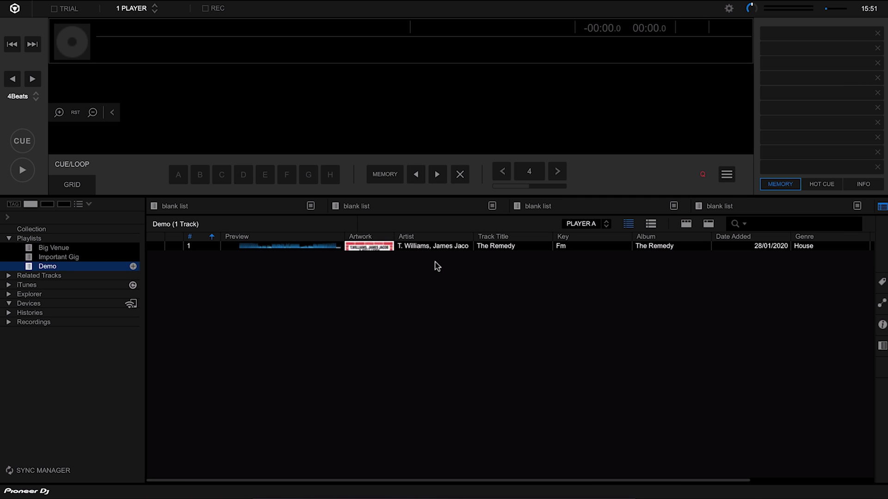
Show the related tracks for The Remedy, based on the track selected in the list
{"action": "left_click", "coordinate": [448, 250]}
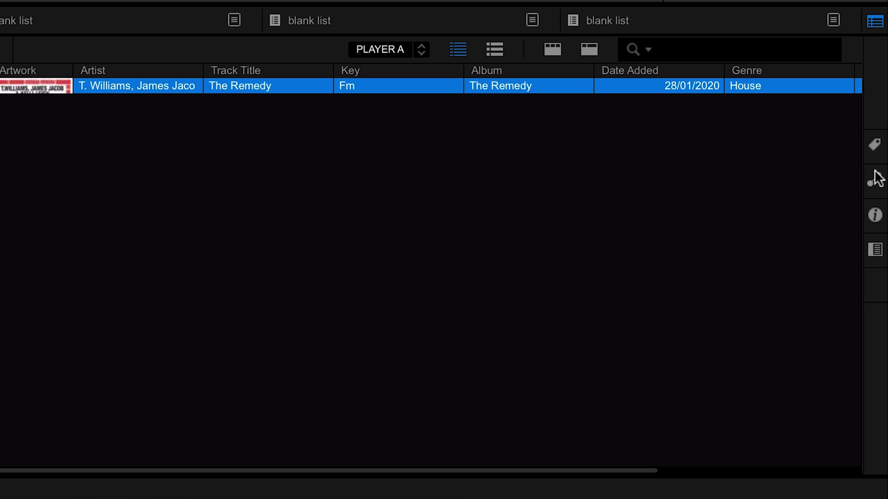
{"action": "left_click", "coordinate": [876, 185]}
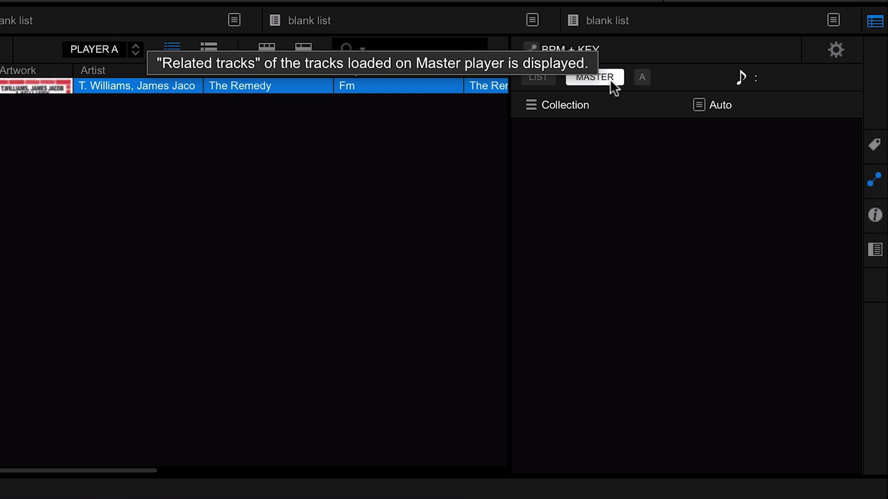
{"action": "left_click", "coordinate": [535, 78]}
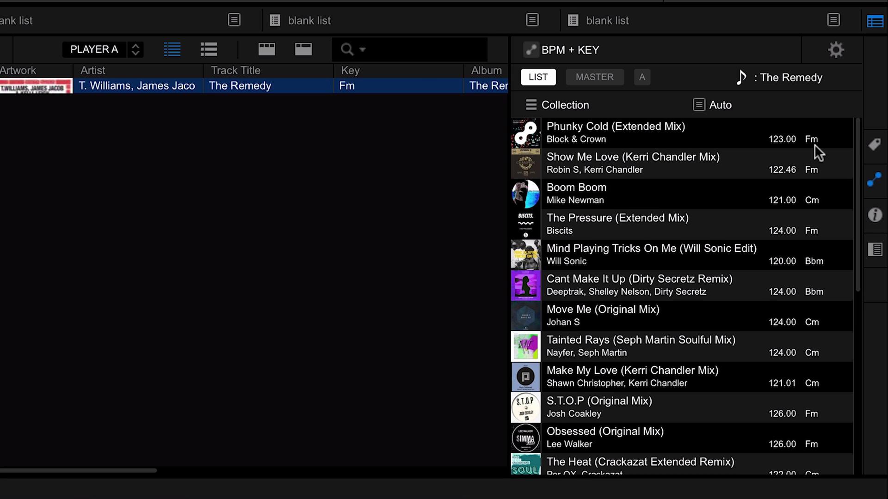
Build up the Demo playlist from related tracks by adding Phunky Cold, The Pressure and One Night In Paris, selecting each added track
{"action": "left_click_drag", "start_coordinate": [629, 131], "coordinate": [2, 133]}
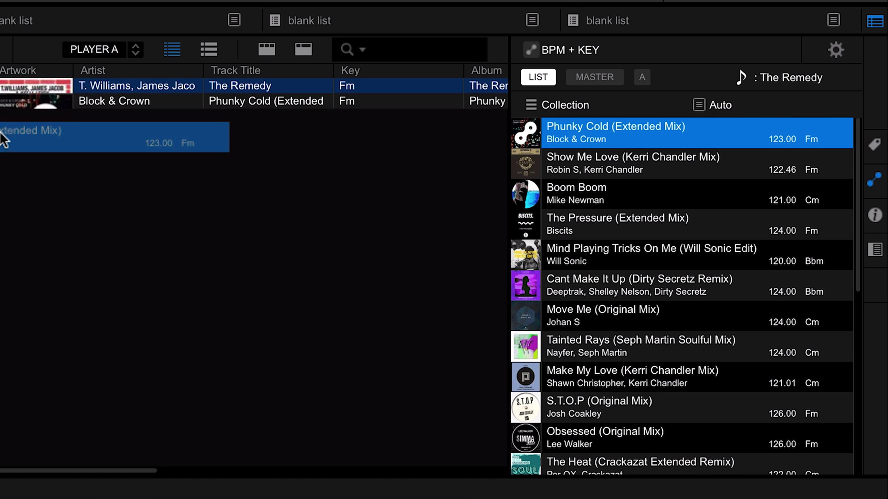
{"action": "left_click", "coordinate": [248, 99]}
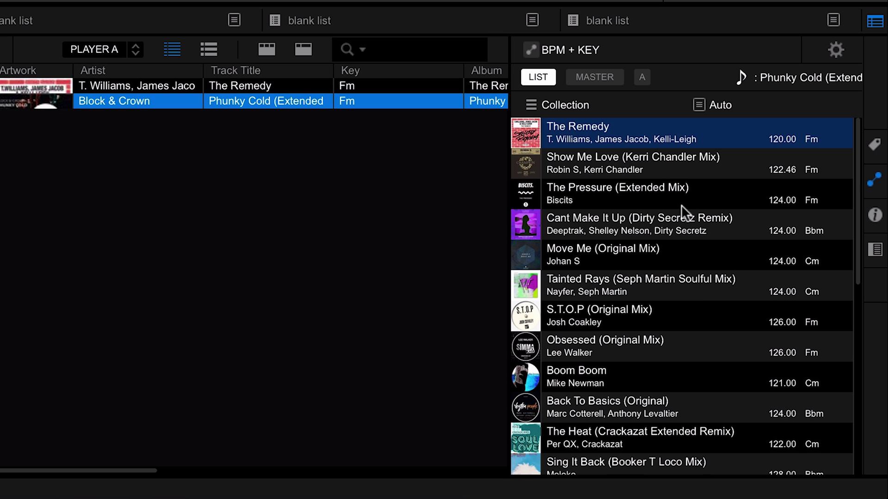
{"action": "left_click_drag", "start_coordinate": [628, 193], "coordinate": [135, 169]}
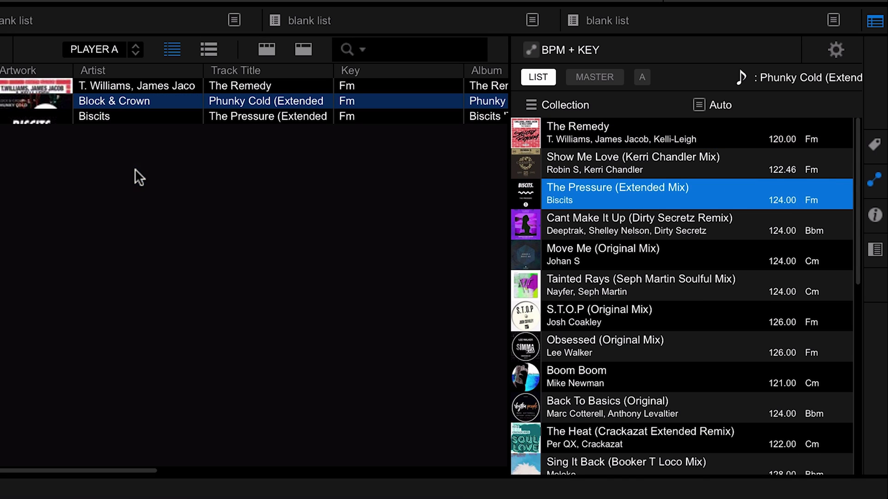
{"action": "left_click", "coordinate": [134, 119]}
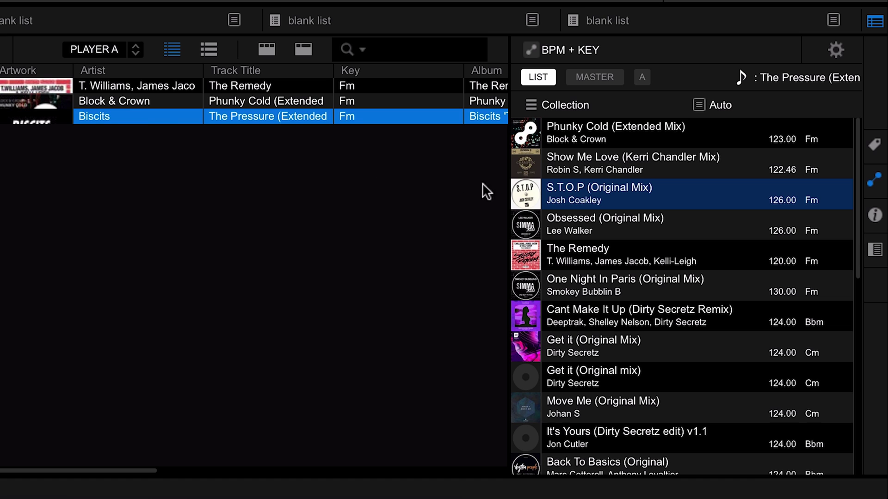
{"action": "left_click_drag", "start_coordinate": [597, 284], "coordinate": [87, 165]}
{"action": "left_click", "coordinate": [112, 130]}
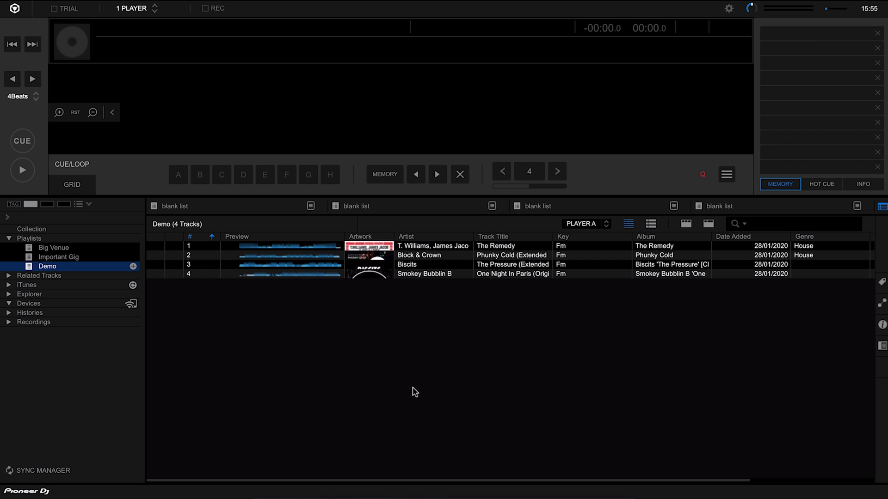
Assign the Demo, Important Gig and Big Venue playlists to the first three palette slots, in that order
{"action": "left_click", "coordinate": [27, 269]}
{"action": "left_click_drag", "start_coordinate": [27, 269], "coordinate": [202, 204]}
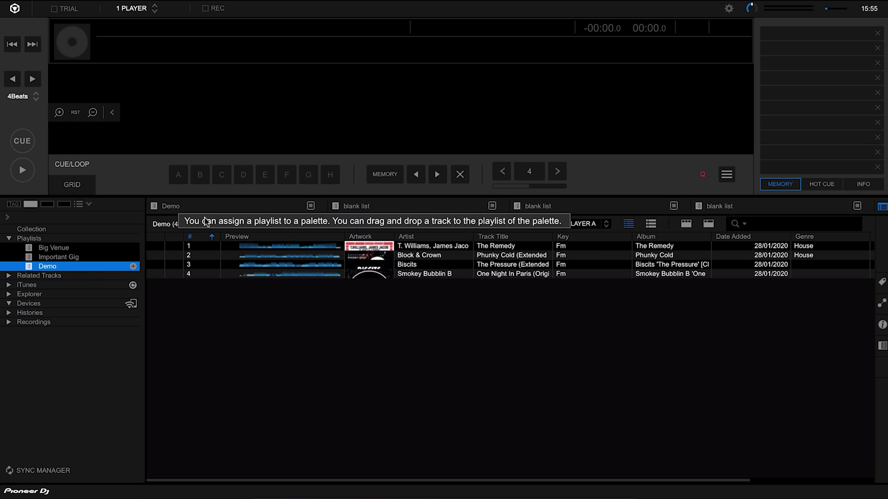
{"action": "left_click_drag", "start_coordinate": [28, 258], "coordinate": [389, 205]}
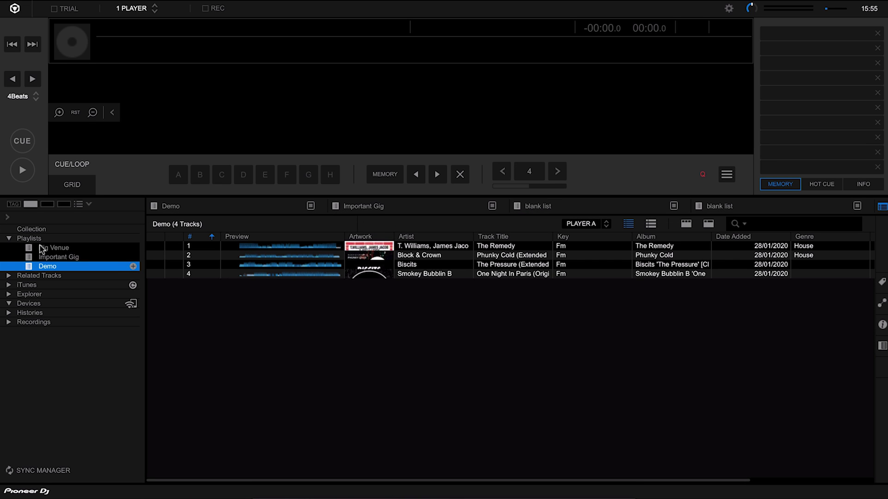
{"action": "left_click_drag", "start_coordinate": [41, 248], "coordinate": [535, 204]}
View the Demo, Important Gig and Big Venue playlists in turn from the palette and return to Demo
{"action": "left_click", "coordinate": [271, 206]}
{"action": "left_click", "coordinate": [399, 202]}
{"action": "left_click", "coordinate": [548, 208]}
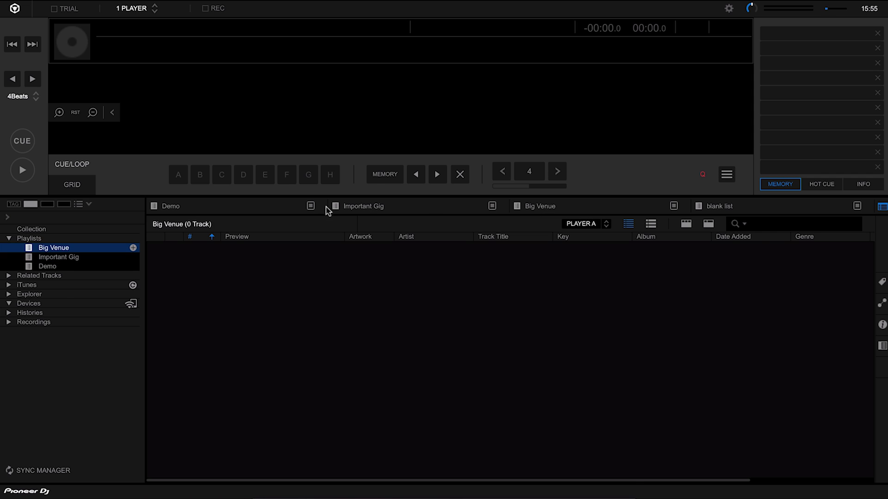
{"action": "left_click", "coordinate": [253, 207]}
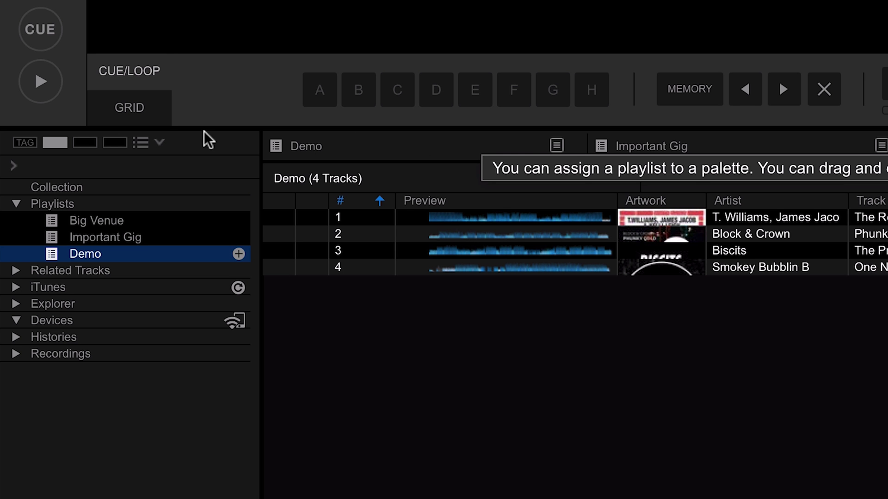
Expand the playlist palette to show the tracks inside the assigned playlists
{"action": "left_click", "coordinate": [159, 143]}
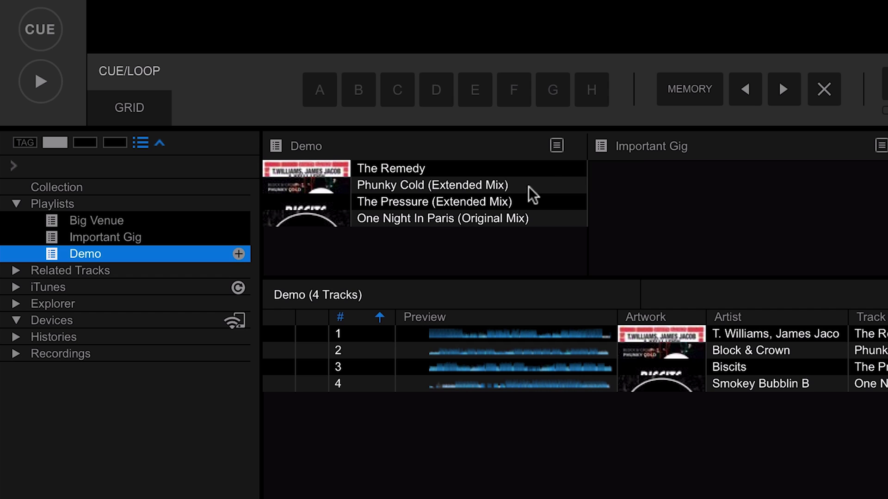
{"action": "left_click", "coordinate": [633, 151]}
{"action": "left_click", "coordinate": [395, 155]}
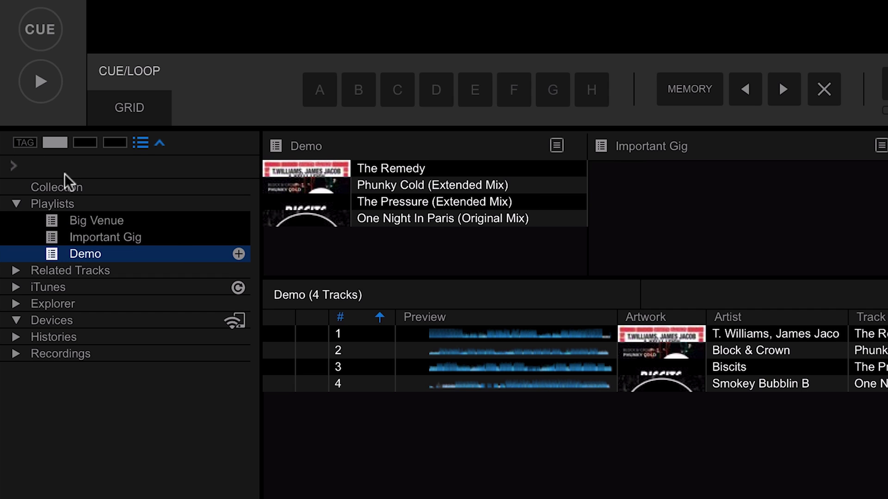
Add When I Go Back from the Collection to the Demo palette playlist and move it to the first position
{"action": "left_click", "coordinate": [69, 190]}
{"action": "left_click", "coordinate": [701, 354]}
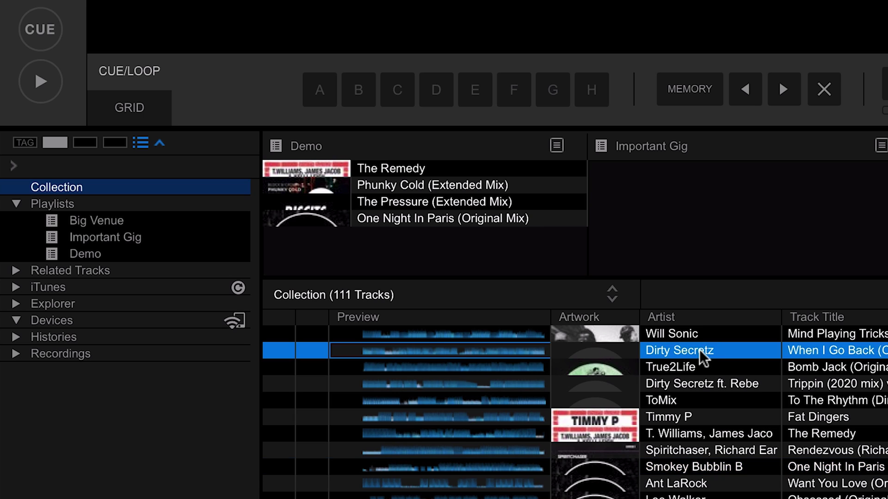
{"action": "left_click_drag", "start_coordinate": [718, 350], "coordinate": [438, 230]}
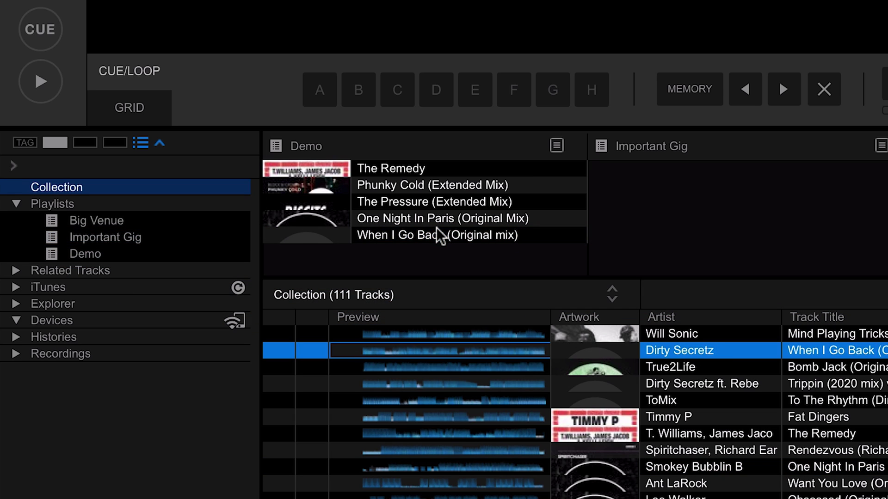
{"action": "left_click", "coordinate": [512, 251]}
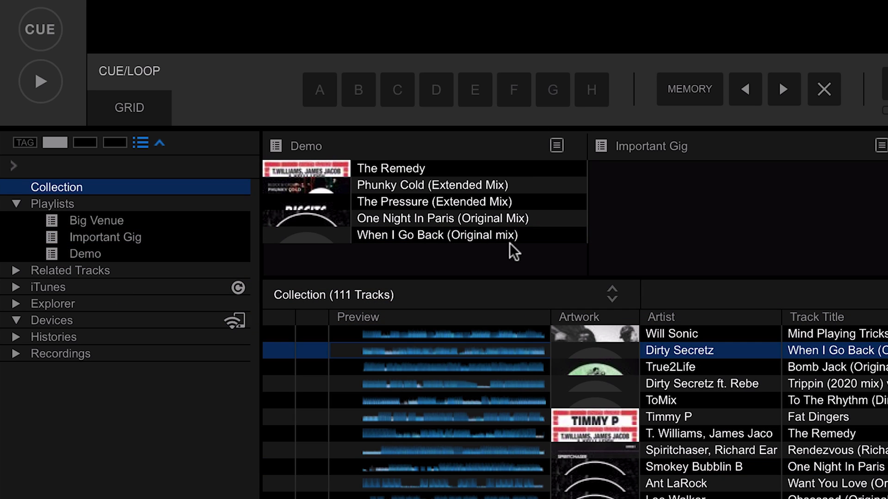
{"action": "left_click_drag", "start_coordinate": [441, 237], "coordinate": [423, 155]}
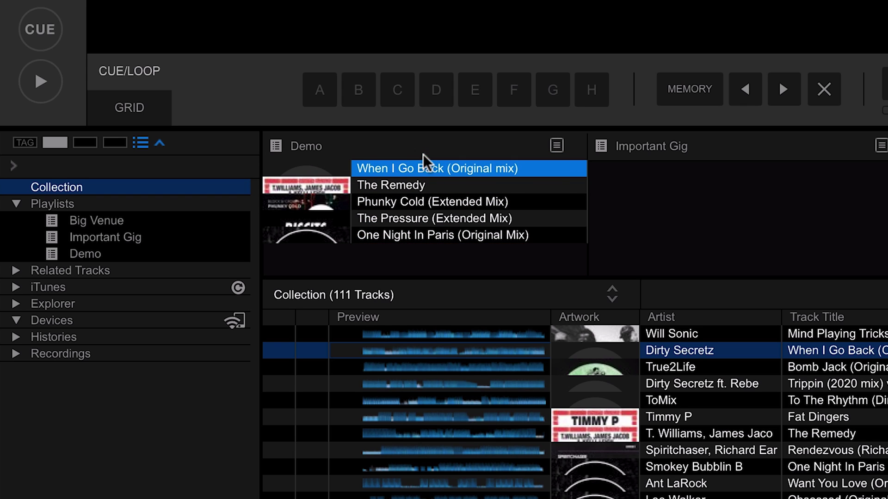
{"action": "left_click", "coordinate": [672, 179]}
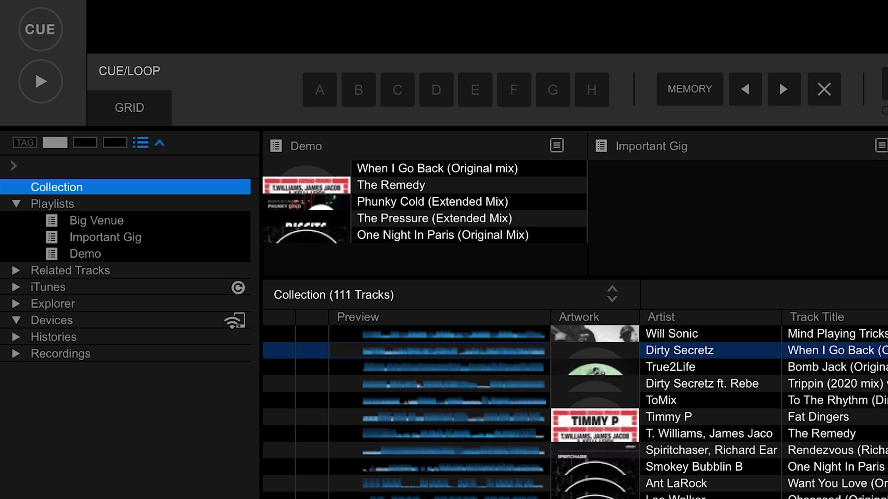
View the other palette banks and return to the first bank
{"action": "left_click", "coordinate": [85, 142]}
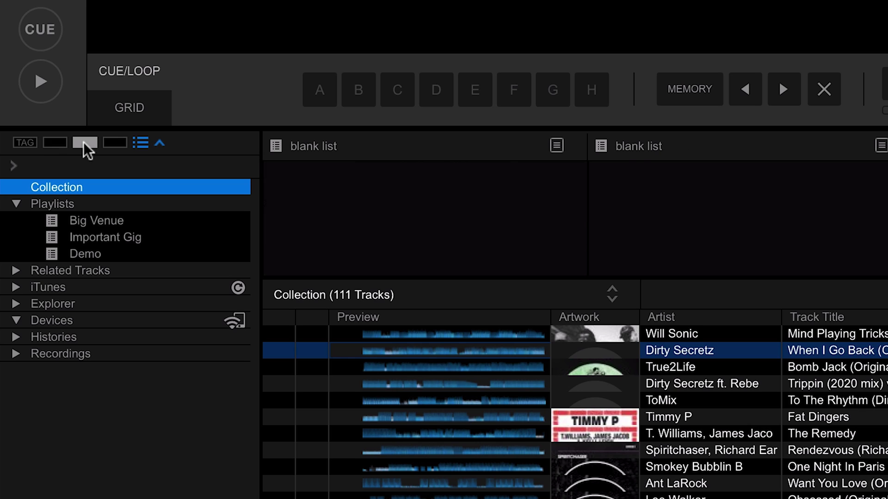
{"action": "left_click", "coordinate": [110, 141]}
{"action": "left_click", "coordinate": [61, 139]}
{"action": "left_click", "coordinate": [113, 141]}
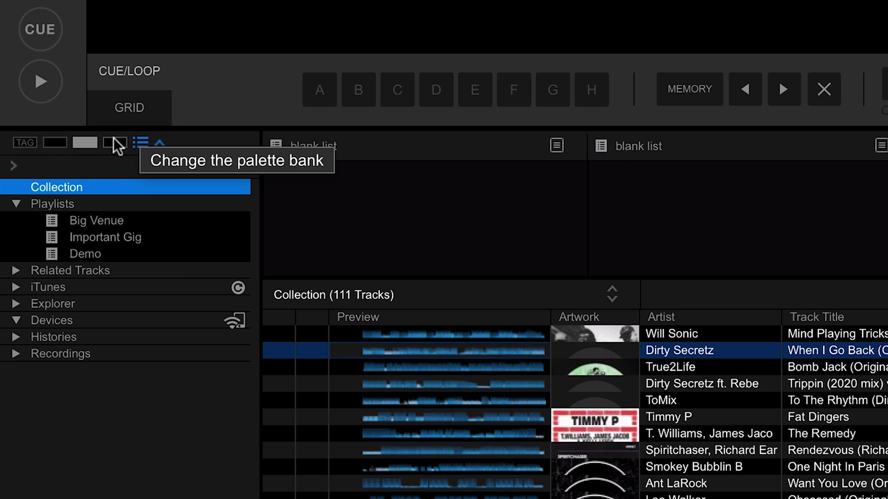
{"action": "left_click", "coordinate": [55, 143]}
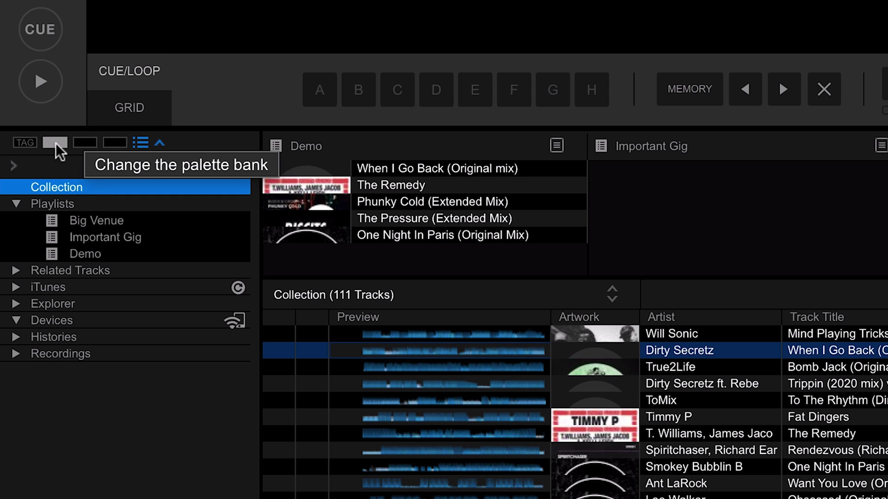
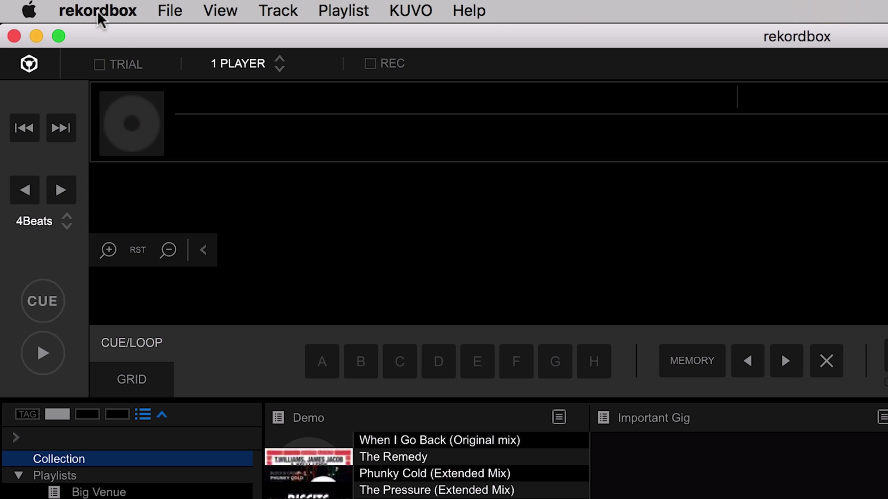
In the keyboard preferences for Browse, map ctrl + 1 to adding selected tracks to palette playlist 1
{"action": "left_click", "coordinate": [52, 0]}
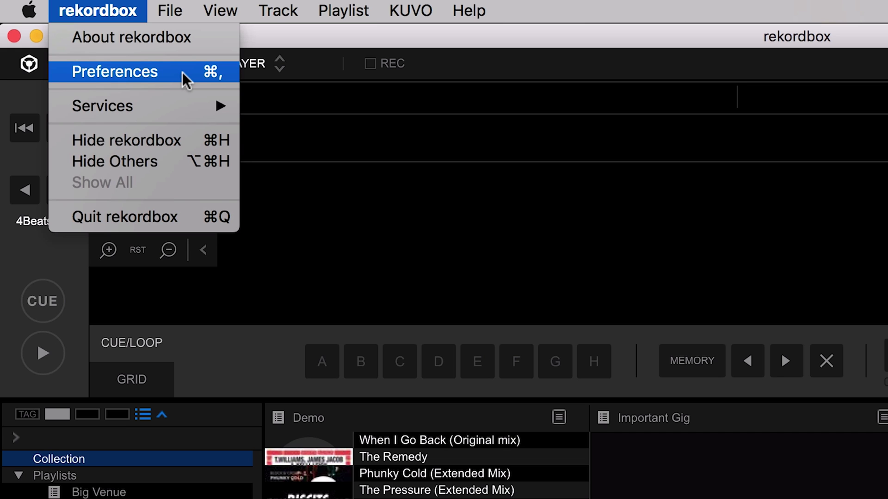
{"action": "left_click", "coordinate": [182, 72]}
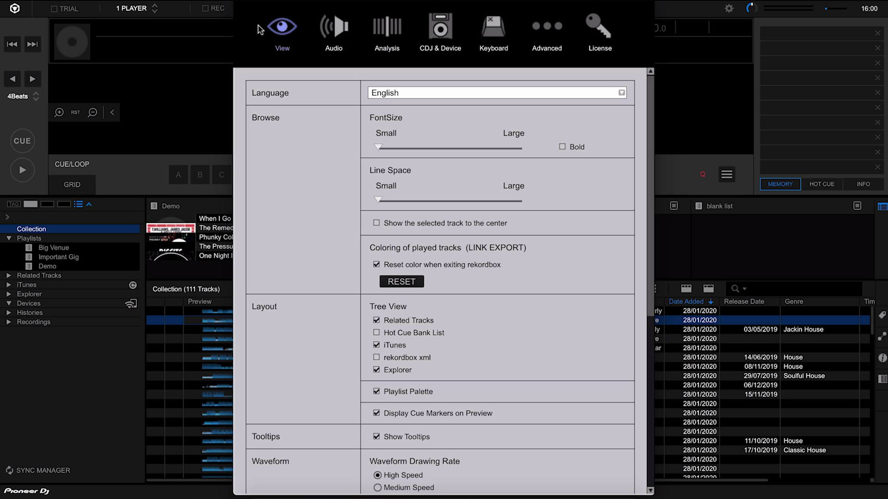
{"action": "left_click", "coordinate": [492, 29]}
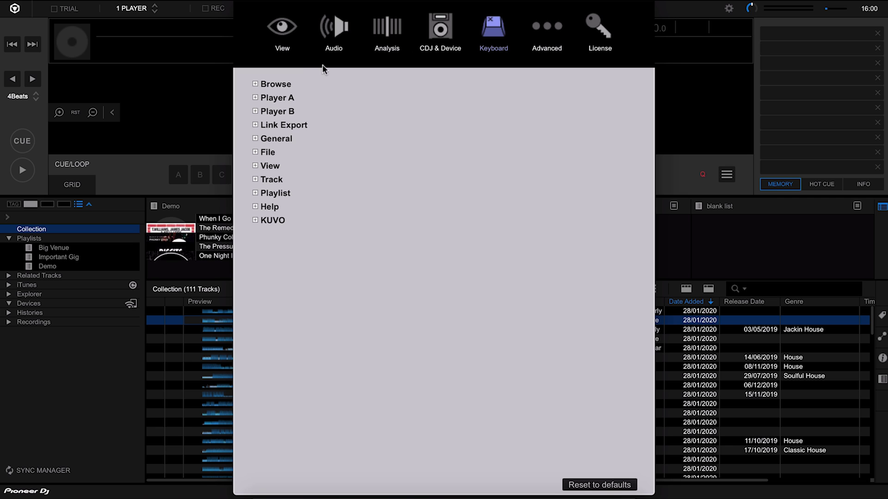
{"action": "left_click", "coordinate": [255, 84]}
{"action": "scroll", "coordinate": [374, 193], "scroll_direction": "down", "scroll_amount": 3}
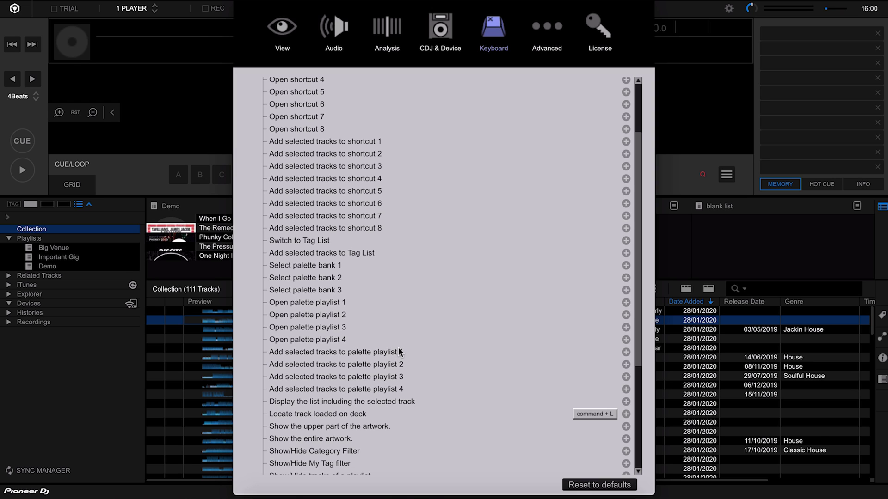
{"action": "left_click", "coordinate": [626, 353]}
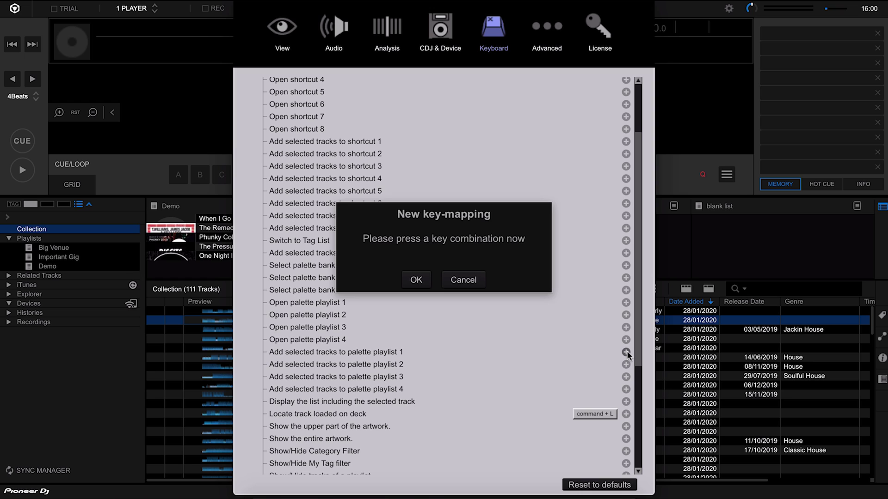
{"action": "key", "text": "ctrl+1"}
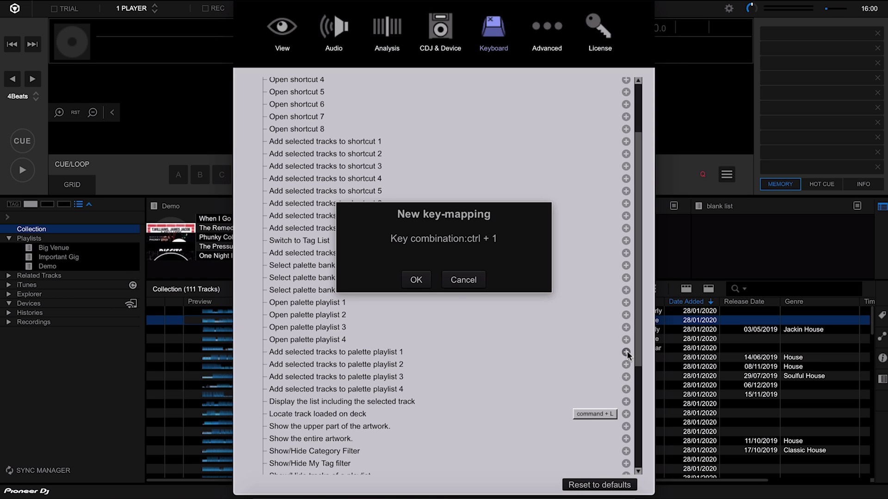
{"action": "left_click", "coordinate": [416, 281]}
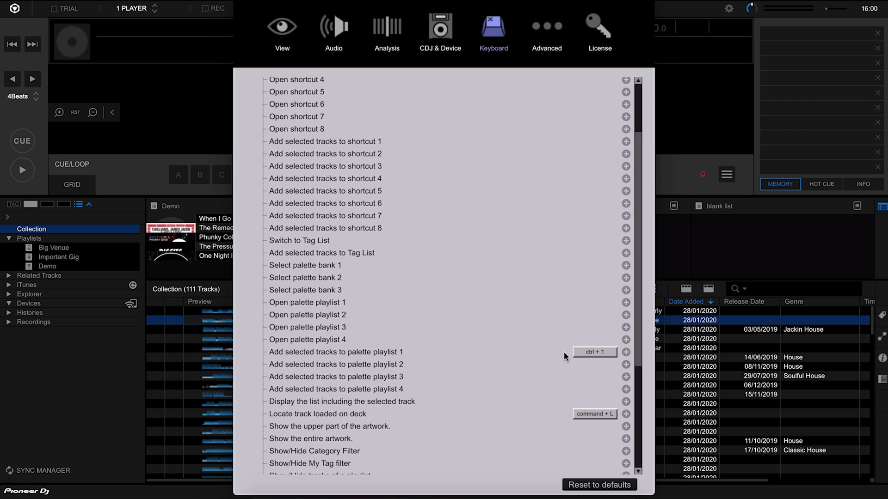
Map ctrl + 2 and ctrl + 3 to adding selected tracks to palette playlists 2 and 3 respectively
{"action": "left_click", "coordinate": [626, 365]}
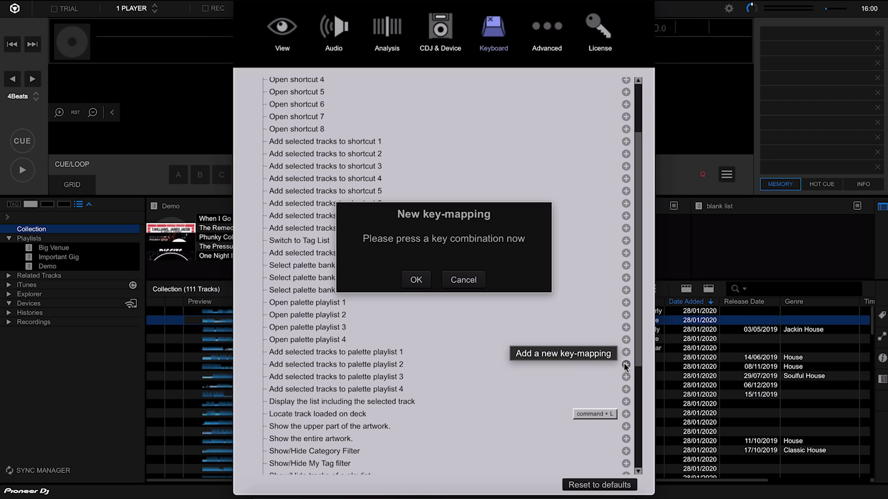
{"action": "key", "text": "ctrl+2"}
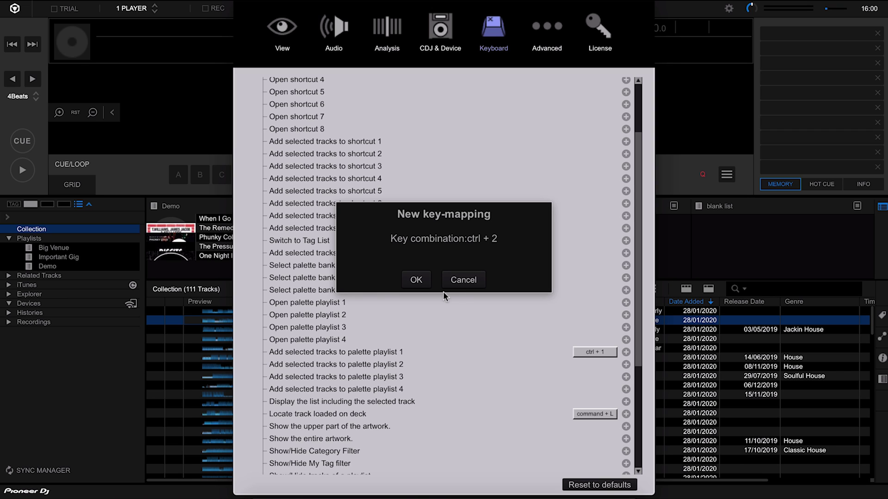
{"action": "left_click", "coordinate": [419, 280]}
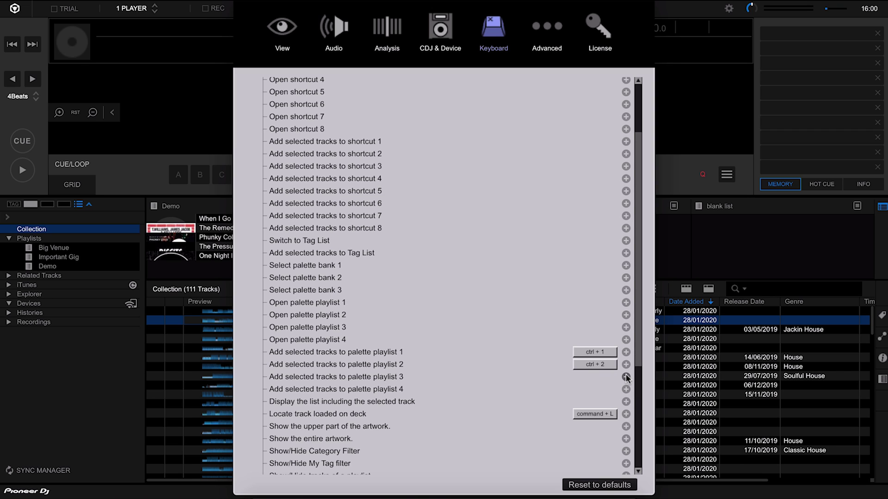
{"action": "left_click", "coordinate": [626, 376]}
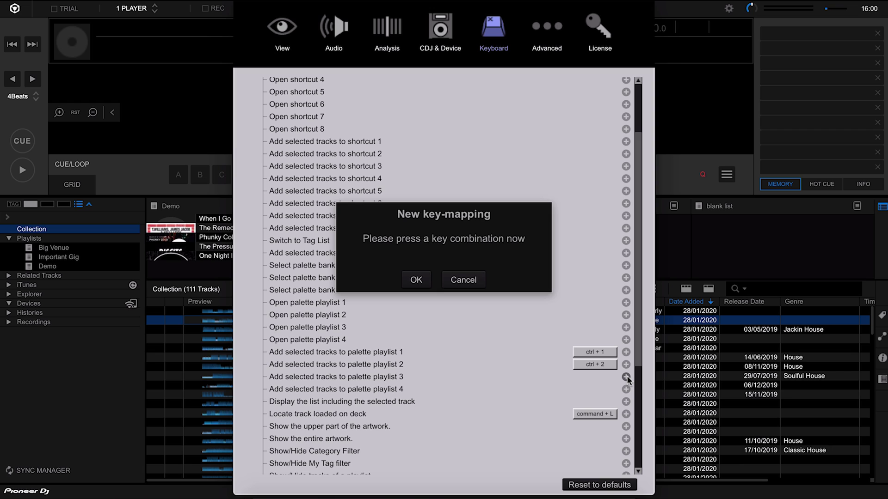
{"action": "key", "text": "ctrl+3"}
{"action": "left_click", "coordinate": [415, 279]}
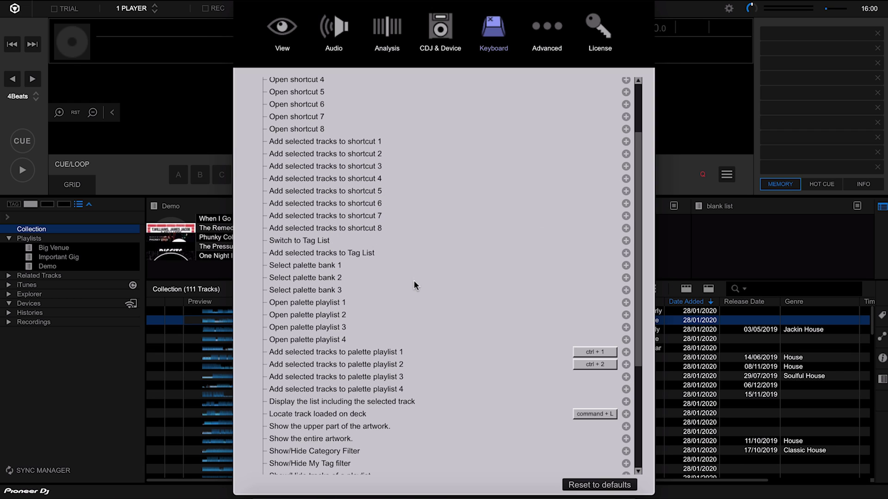
Map ctrl + 4 to adding selected tracks to palette playlist 4 and close the preferences
{"action": "left_click", "coordinate": [626, 390]}
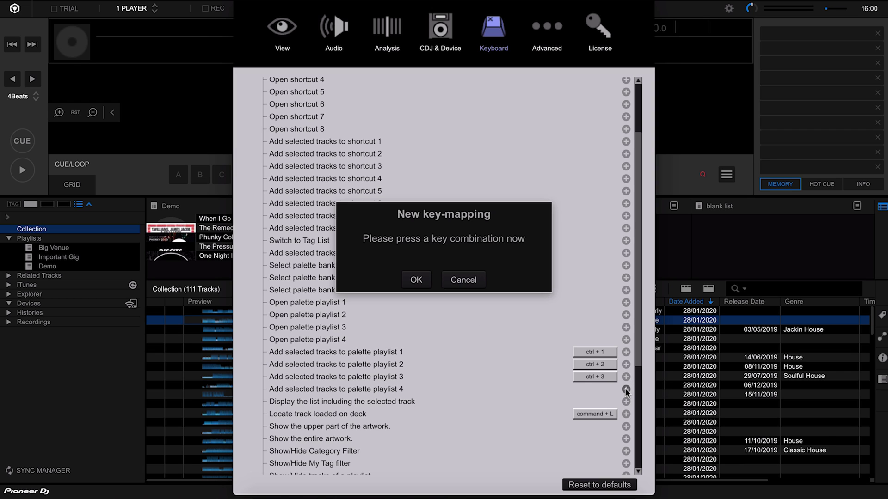
{"action": "key", "text": "ctrl+4"}
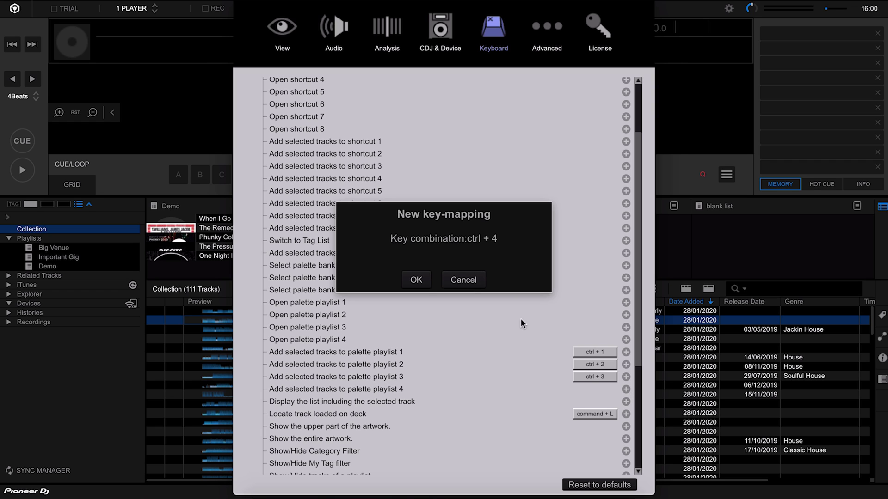
{"action": "left_click", "coordinate": [416, 280]}
{"action": "scroll", "coordinate": [530, 382], "scroll_direction": "down", "scroll_amount": 1}
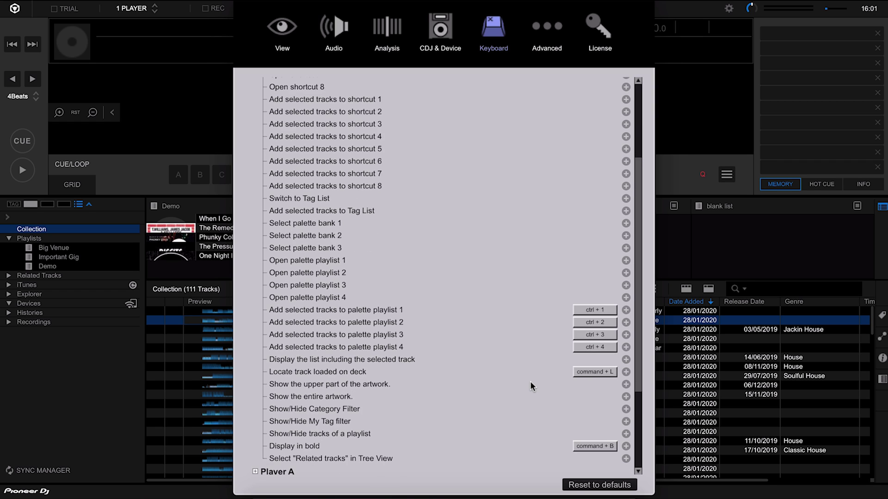
{"action": "scroll", "coordinate": [530, 383], "scroll_direction": "up", "scroll_amount": 3}
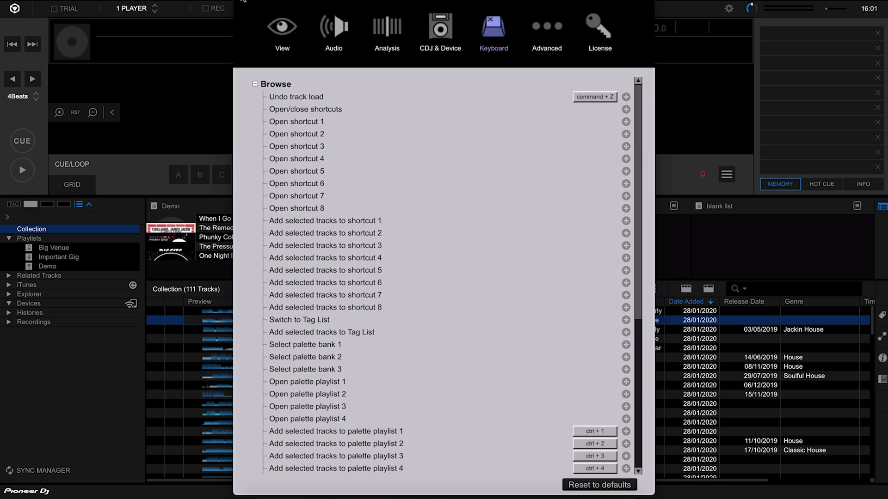
{"action": "left_click", "coordinate": [242, 2]}
Add Rendezvous from the Collection to both the Demo and Important Gig palette playlists using the new key mappings
{"action": "left_click", "coordinate": [109, 231]}
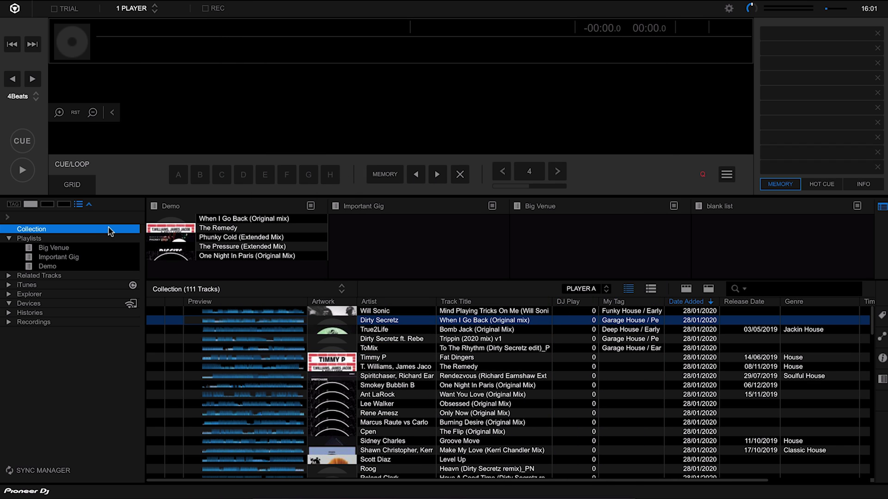
{"action": "left_click", "coordinate": [433, 377]}
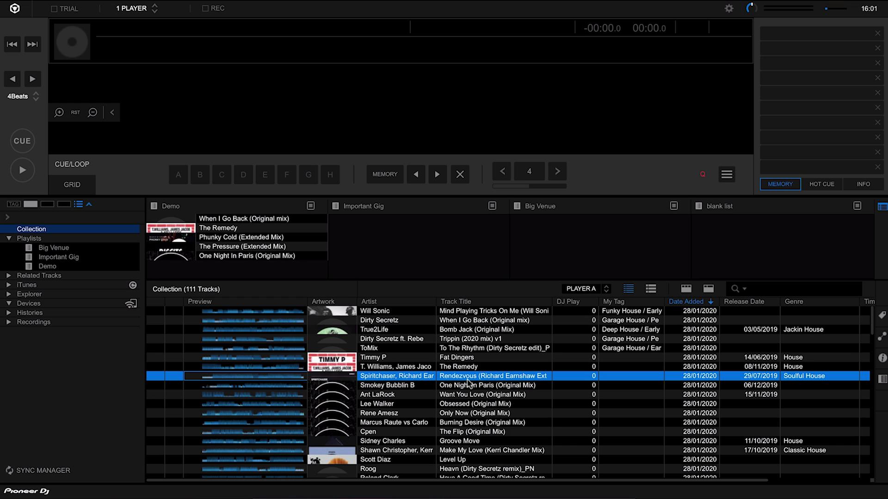
{"action": "key", "text": "ctrl+1"}
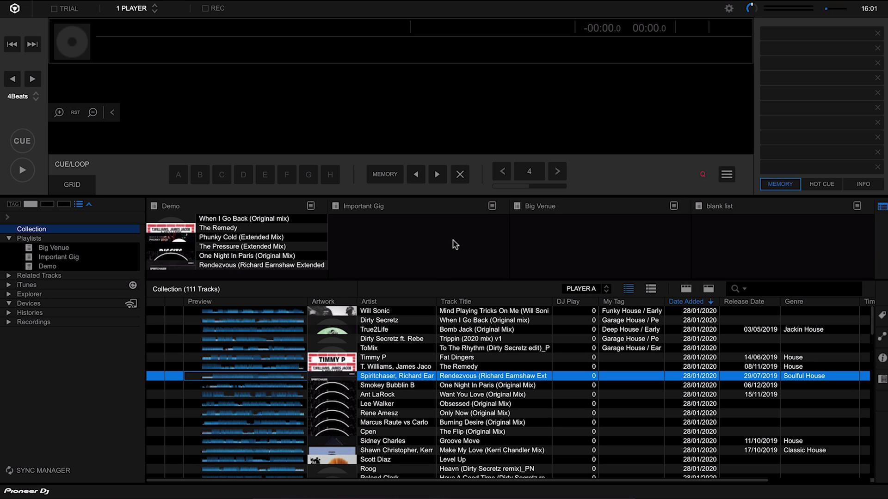
{"action": "key", "text": "ctrl+2"}
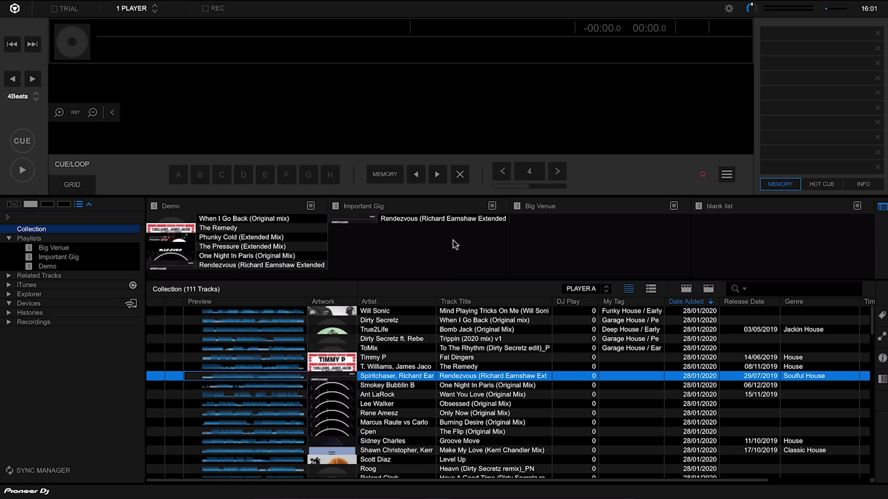
{"action": "left_click", "coordinate": [410, 387]}
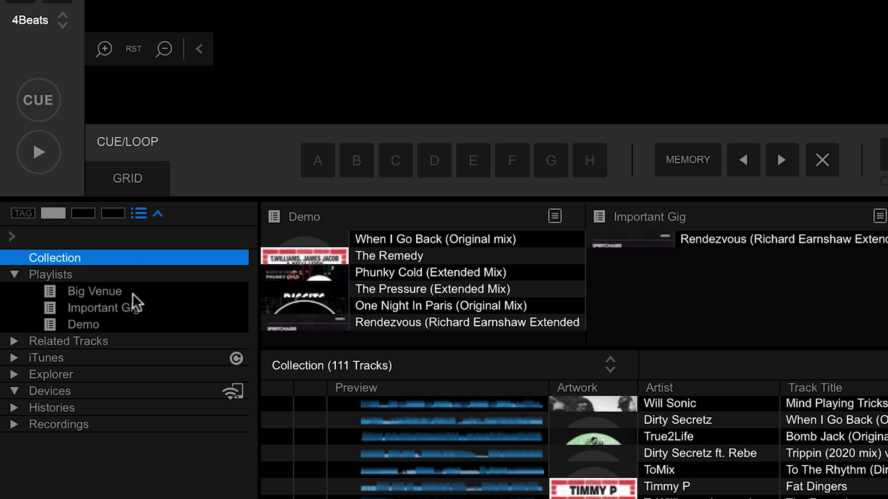
Create a new playlist folder named Venue below the Big Venue playlist
{"action": "right_click", "coordinate": [149, 292]}
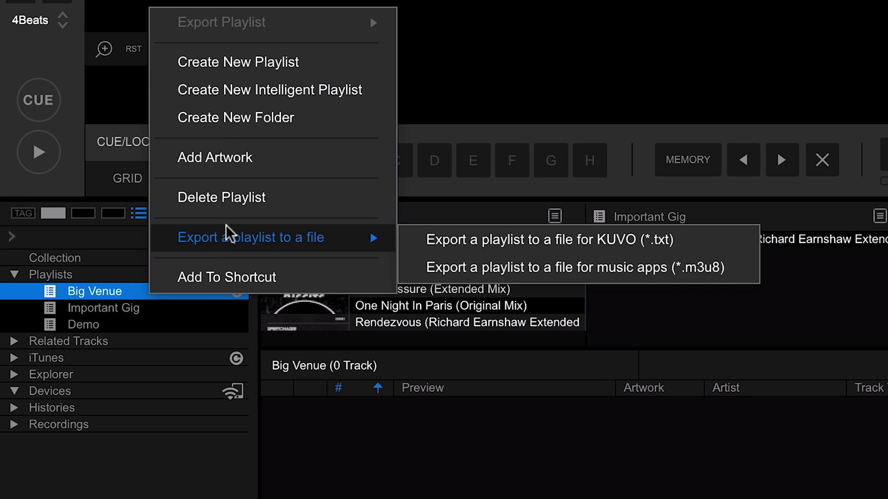
{"action": "left_click", "coordinate": [233, 118]}
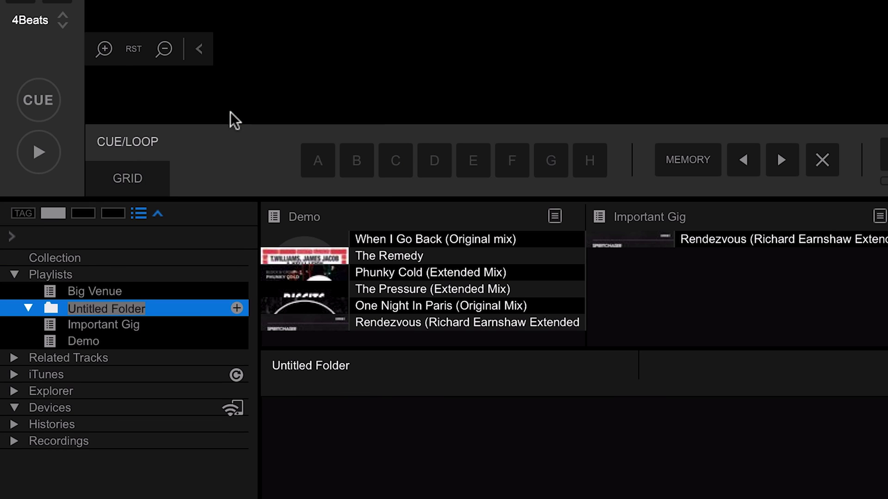
{"action": "type", "text": "Venue"}
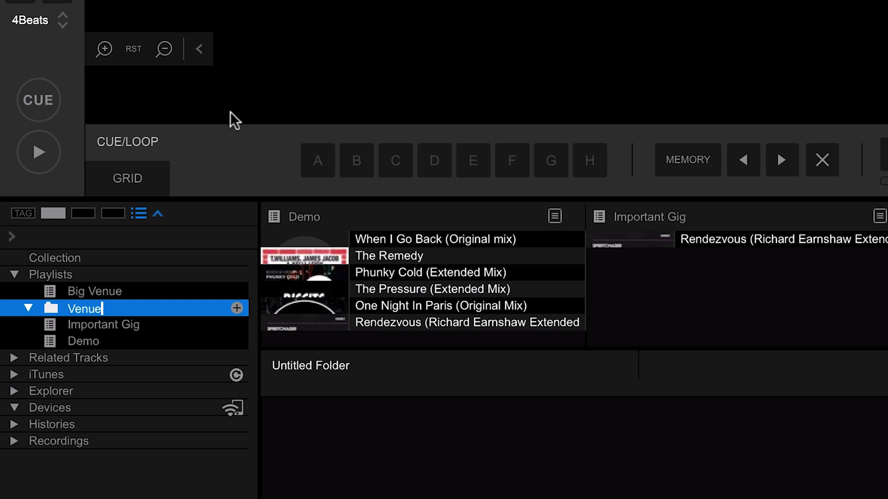
{"action": "key", "text": "Return"}
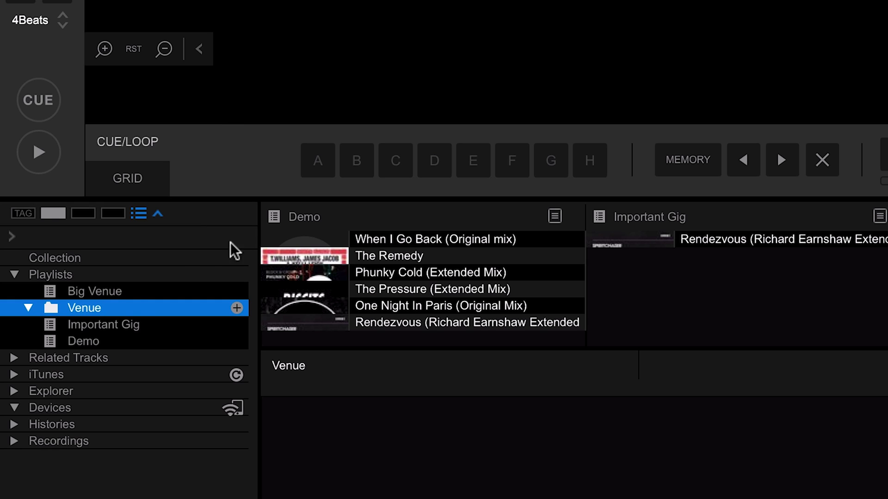
Move the Big Venue playlist into the Venue folder and select the folder
{"action": "left_click", "coordinate": [92, 291]}
{"action": "left_click_drag", "start_coordinate": [85, 289], "coordinate": [90, 306]}
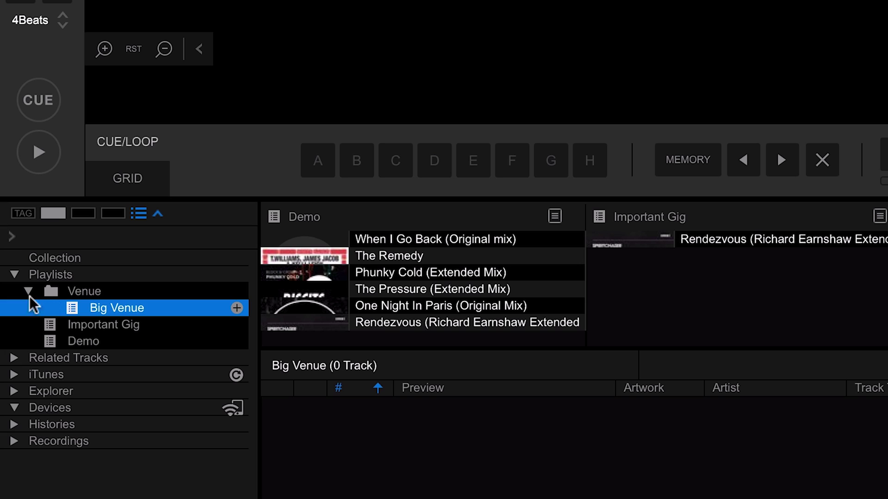
{"action": "left_click", "coordinate": [121, 292]}
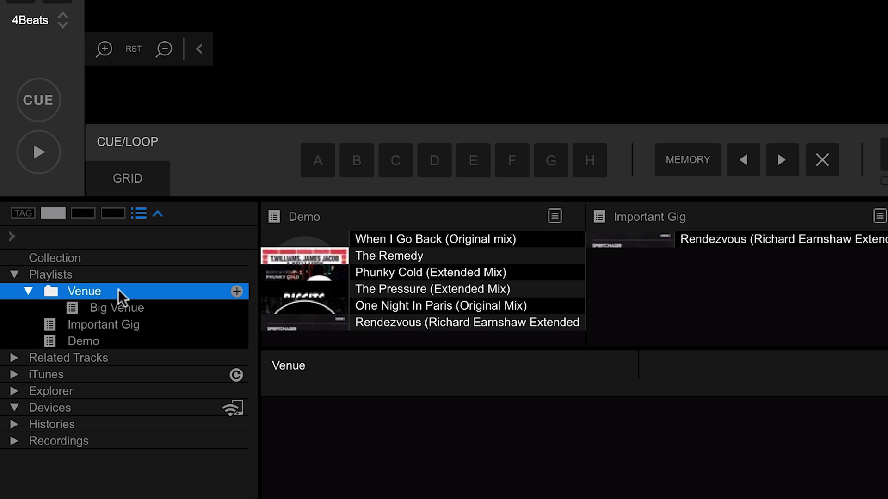